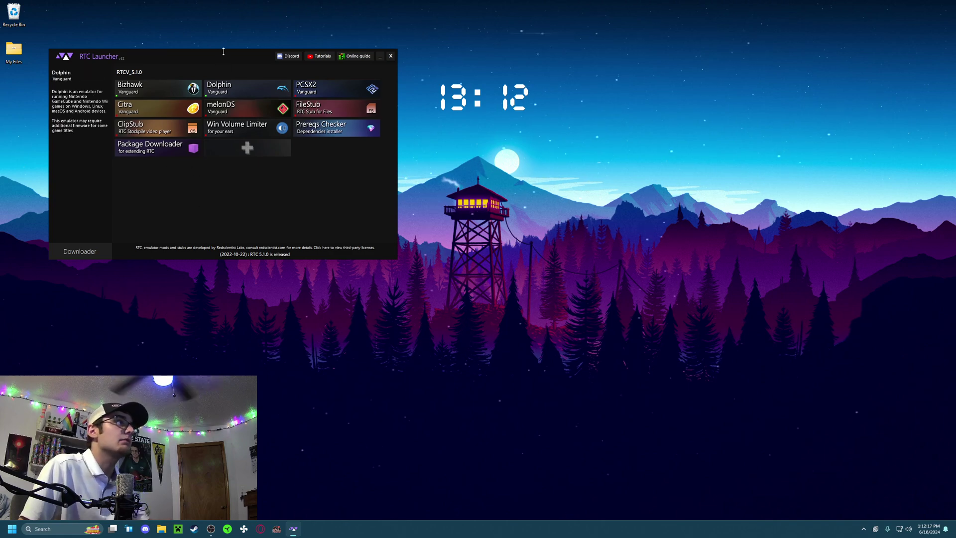
Launch Dolphin Vanguard from the RTC Launcher and move the emulator and Real-Time Corruptor windows apart
{"action": "left_click_drag", "start_coordinate": [222, 58], "coordinate": [462, 77]}
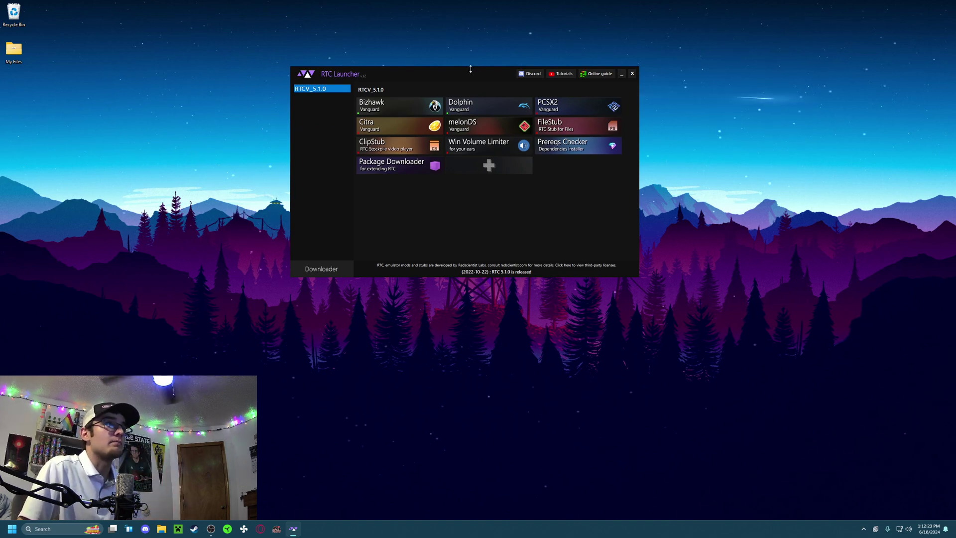
{"action": "left_click", "coordinate": [464, 104]}
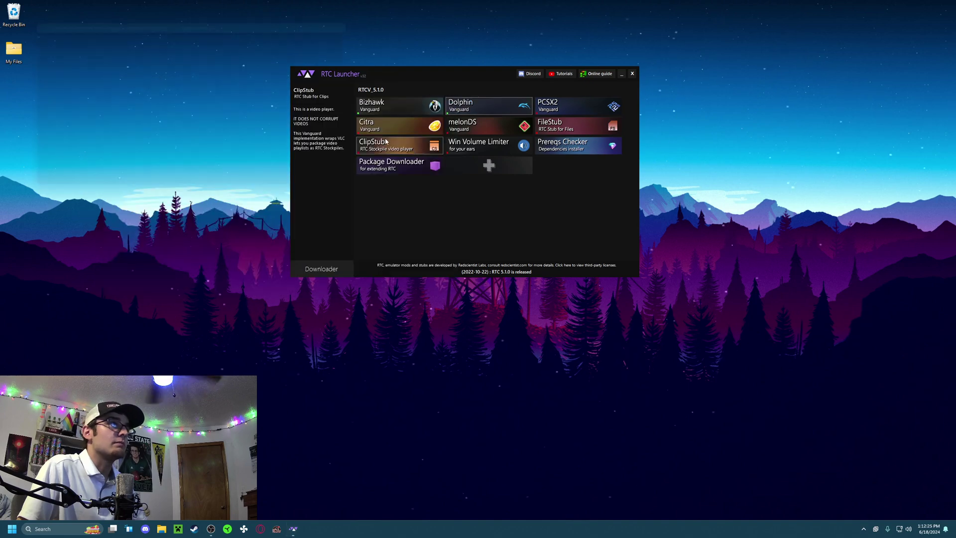
{"action": "left_click_drag", "start_coordinate": [594, 218], "coordinate": [672, 155]}
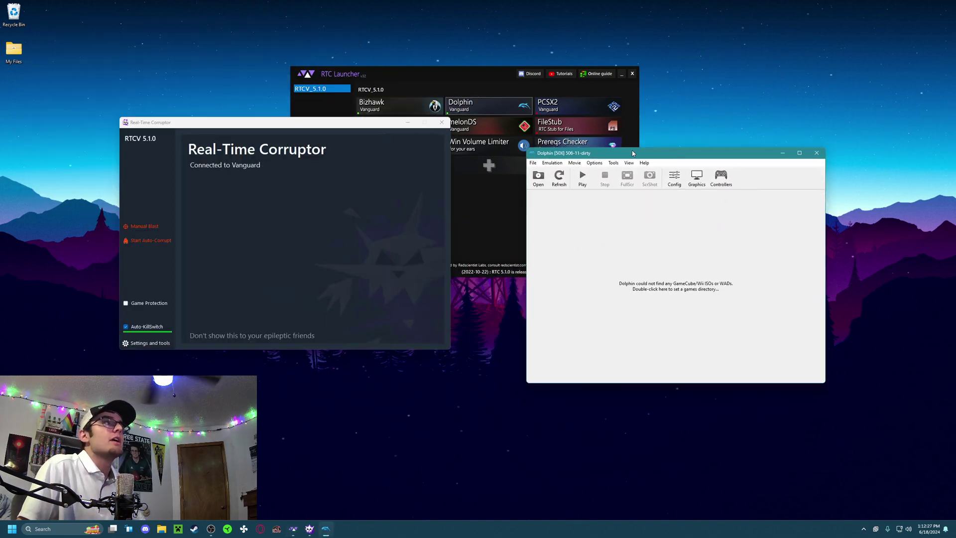
{"action": "left_click_drag", "start_coordinate": [289, 121], "coordinate": [208, 133]}
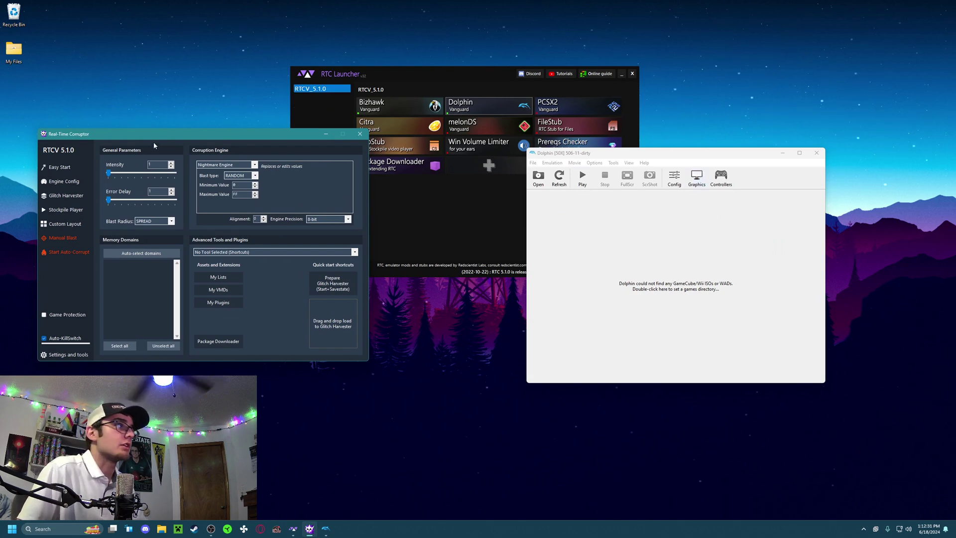
Add the "Dolphin ROMs, WADs, and ISOs" folder from Desktop\My Files\Real-Time Corruptor to Dolphin's game folders and close the settings
{"action": "left_click", "coordinate": [624, 199]}
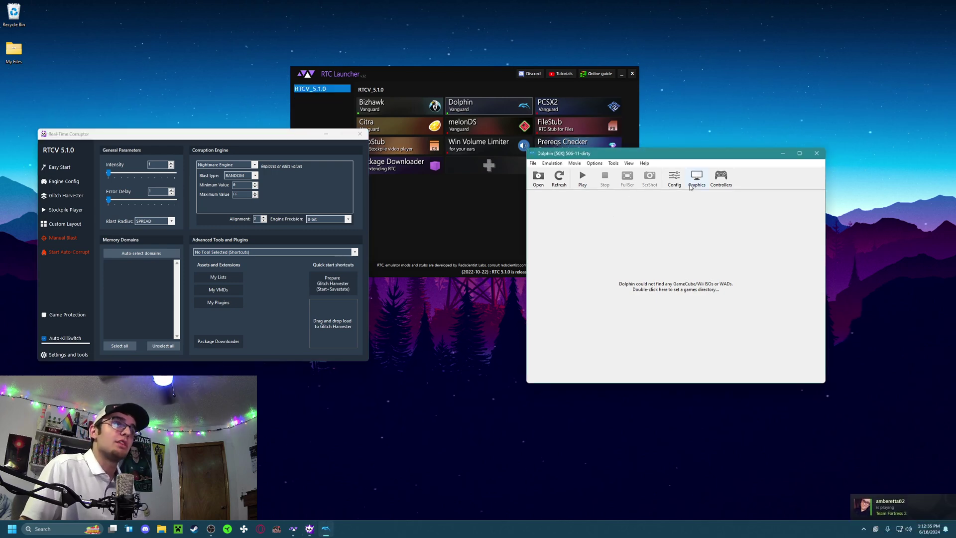
{"action": "left_click", "coordinate": [675, 179]}
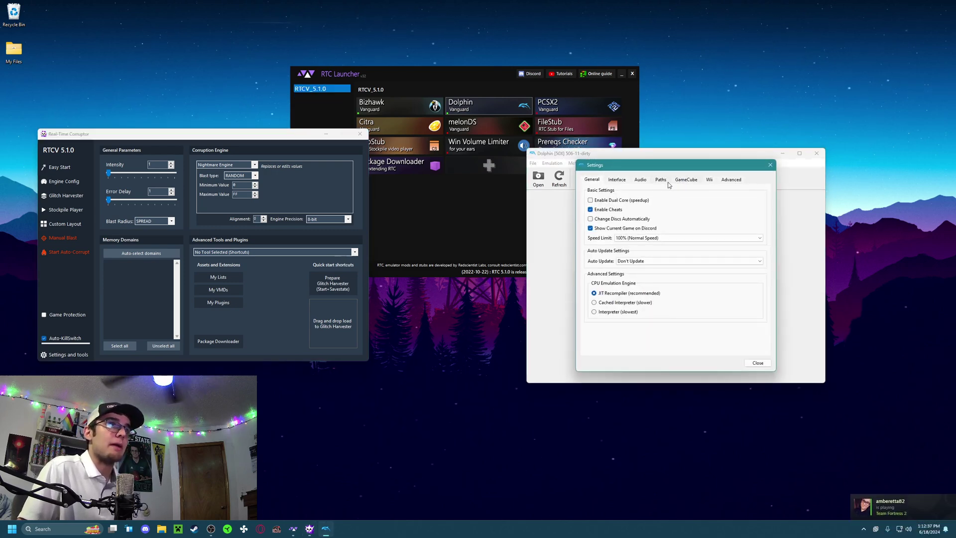
{"action": "left_click", "coordinate": [664, 181]}
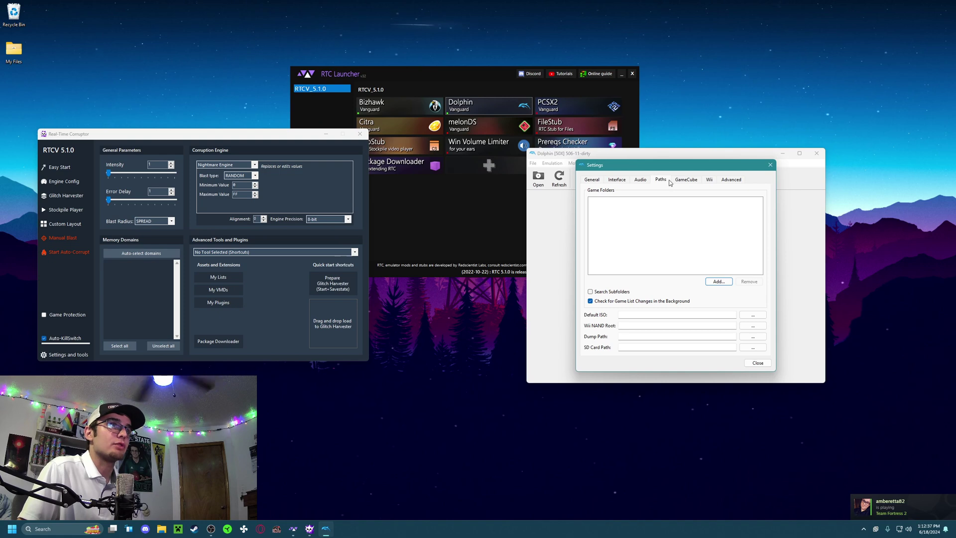
{"action": "left_click", "coordinate": [711, 282]}
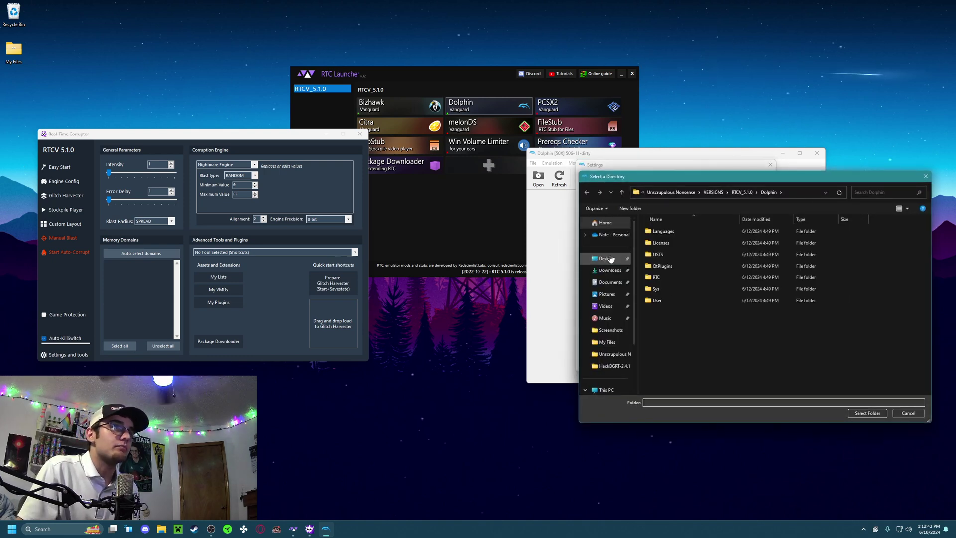
{"action": "left_click", "coordinate": [622, 259]}
{"action": "double_click", "coordinate": [657, 238]}
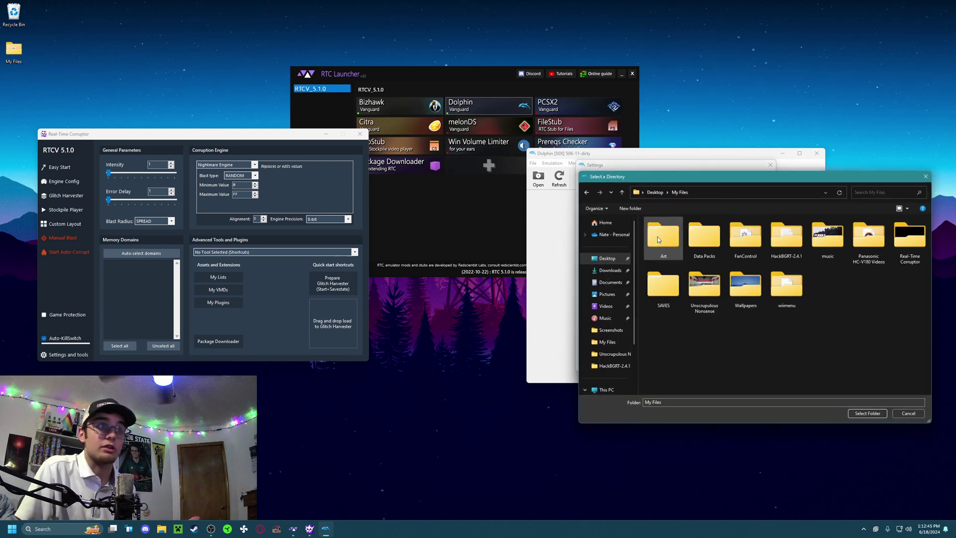
{"action": "double_click", "coordinate": [893, 249]}
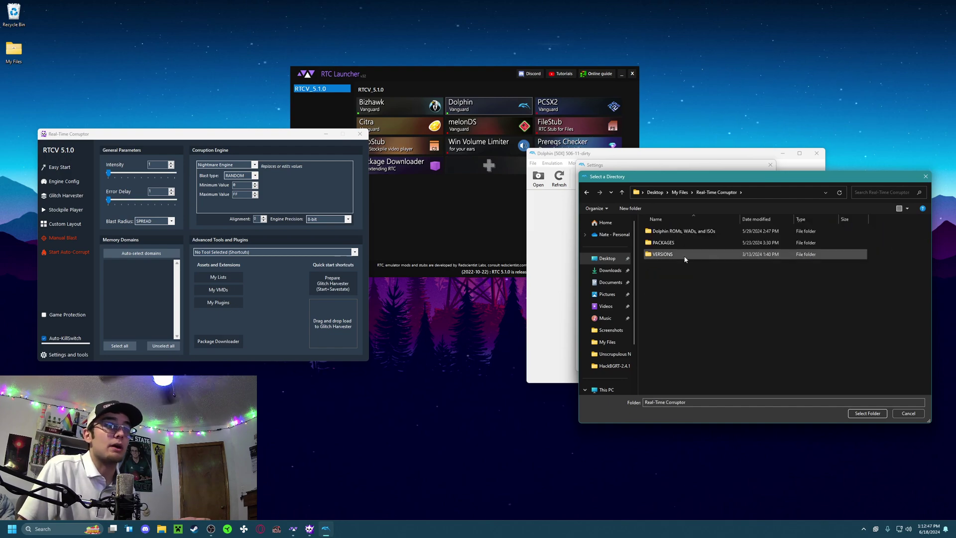
{"action": "double_click", "coordinate": [684, 231]}
{"action": "left_click", "coordinate": [857, 413]}
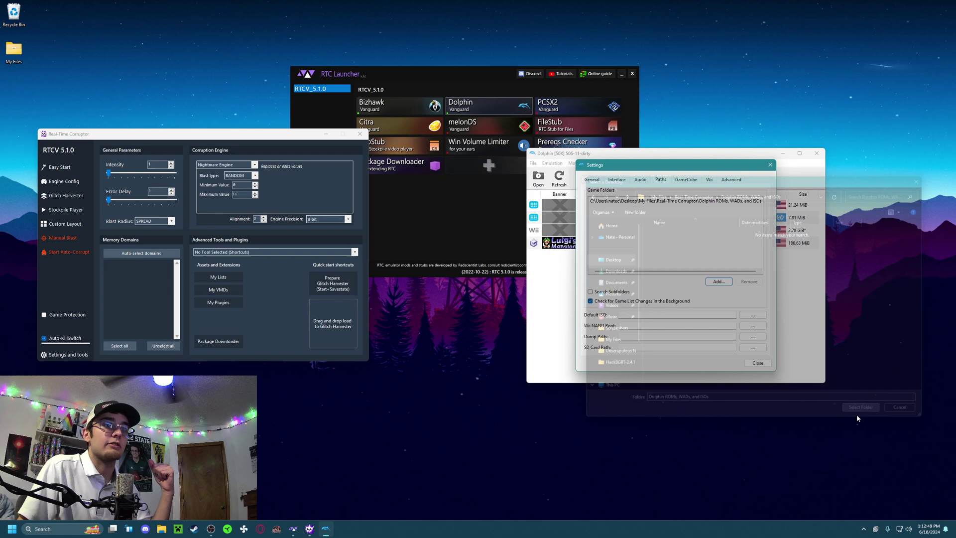
{"action": "left_click", "coordinate": [757, 363]}
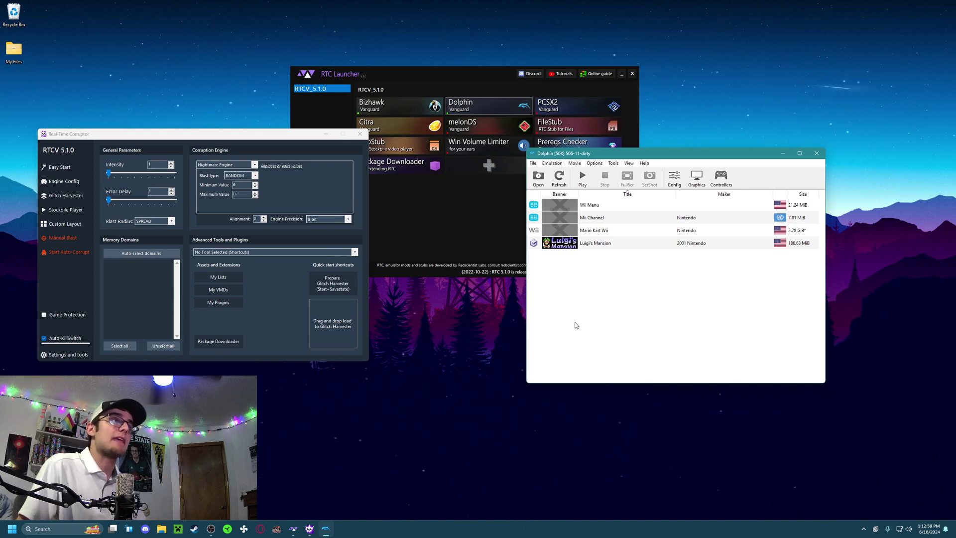
Review Dolphin's interface, path and GameCube settings without changing anything
{"action": "left_click", "coordinate": [667, 181]}
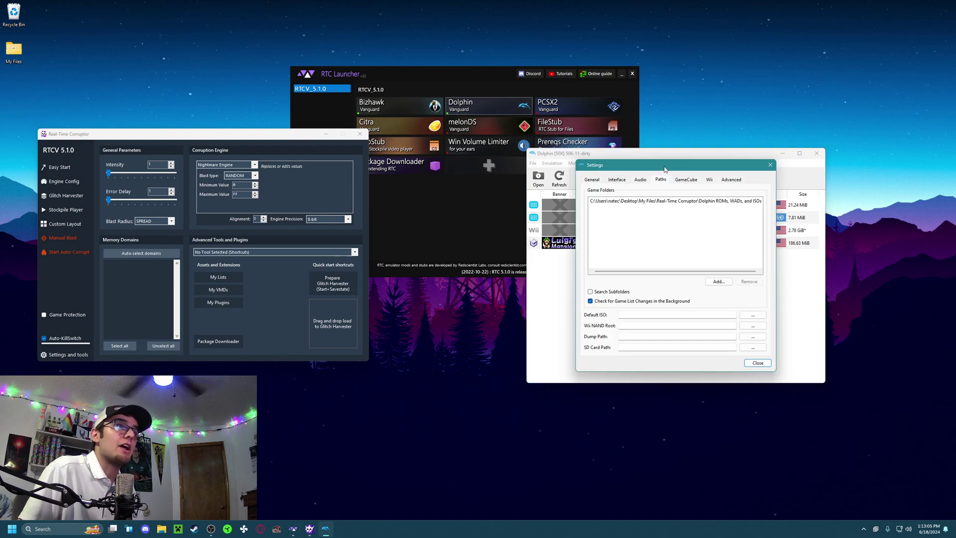
{"action": "left_click_drag", "start_coordinate": [665, 169], "coordinate": [655, 199]}
{"action": "left_click", "coordinate": [611, 212]}
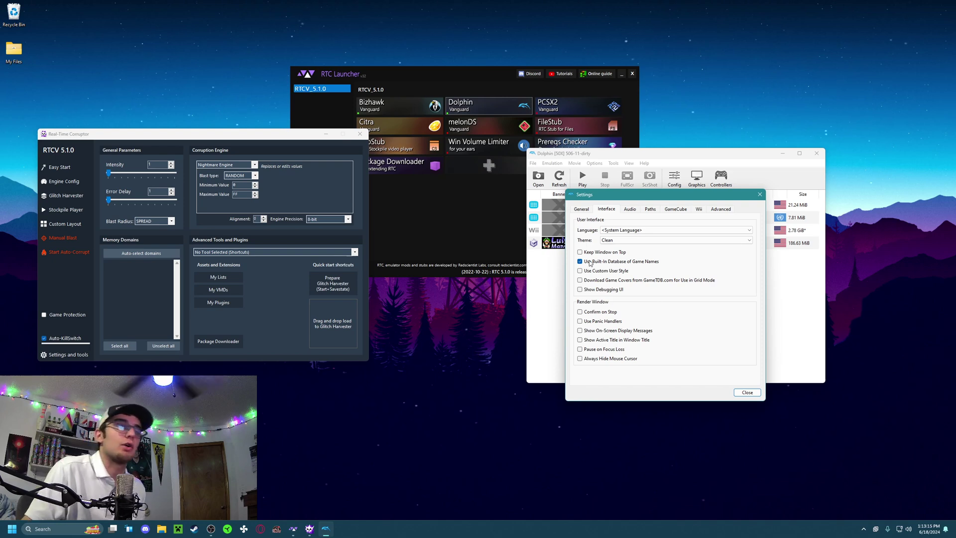
{"action": "left_click", "coordinate": [661, 208]}
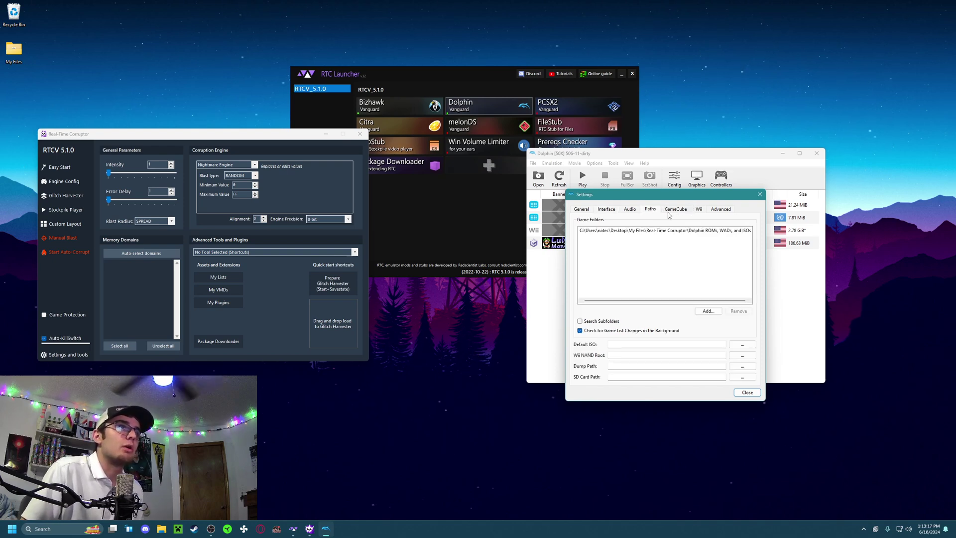
{"action": "left_click", "coordinate": [683, 209]}
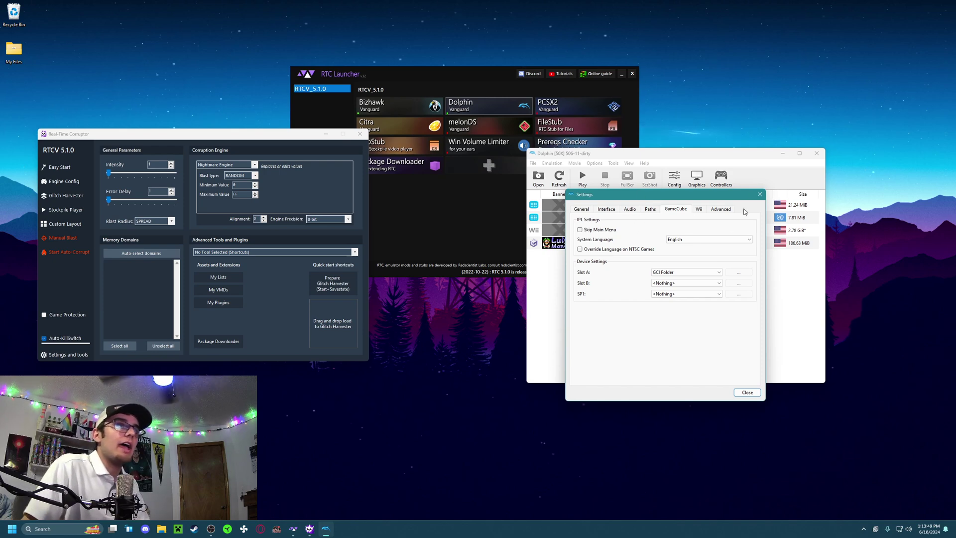
{"action": "left_click", "coordinate": [758, 195]}
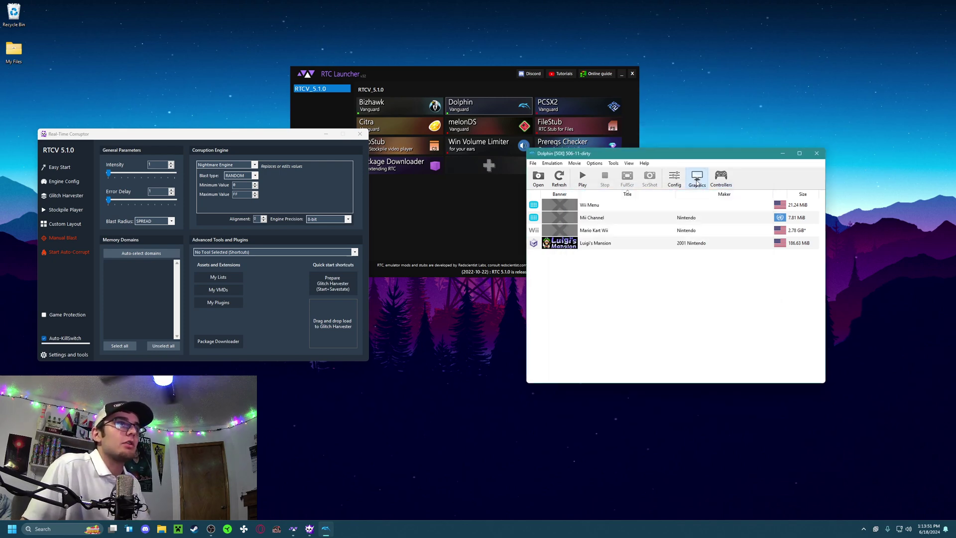
Review the Hacks options in Dolphin's graphics configuration and close it
{"action": "left_click", "coordinate": [696, 176]}
{"action": "left_click", "coordinate": [659, 148]}
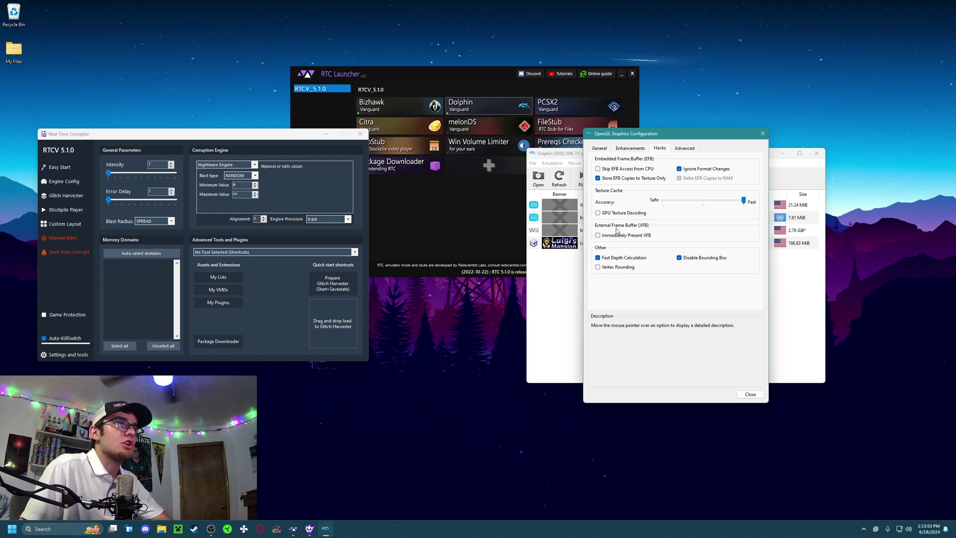
{"action": "mouse_move", "coordinate": [621, 239]}
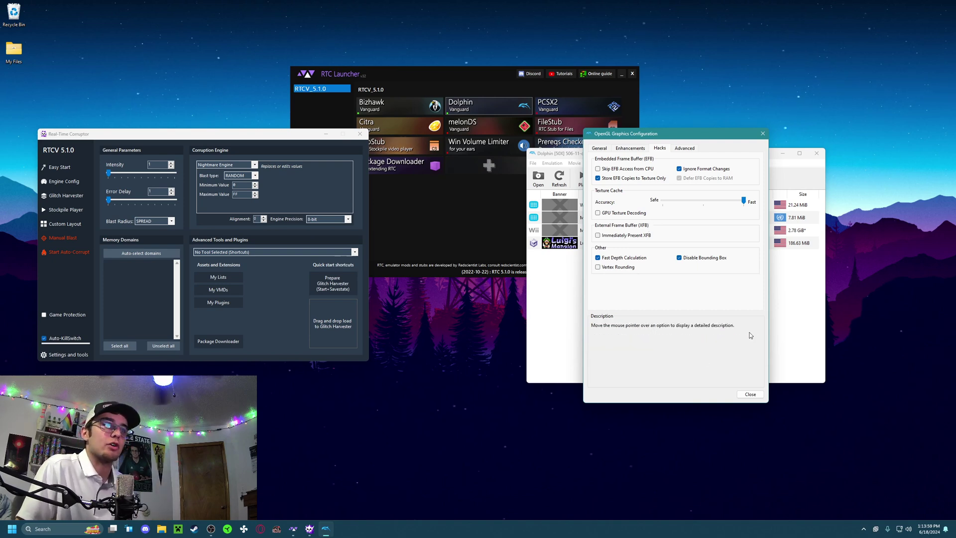
{"action": "left_click", "coordinate": [749, 394]}
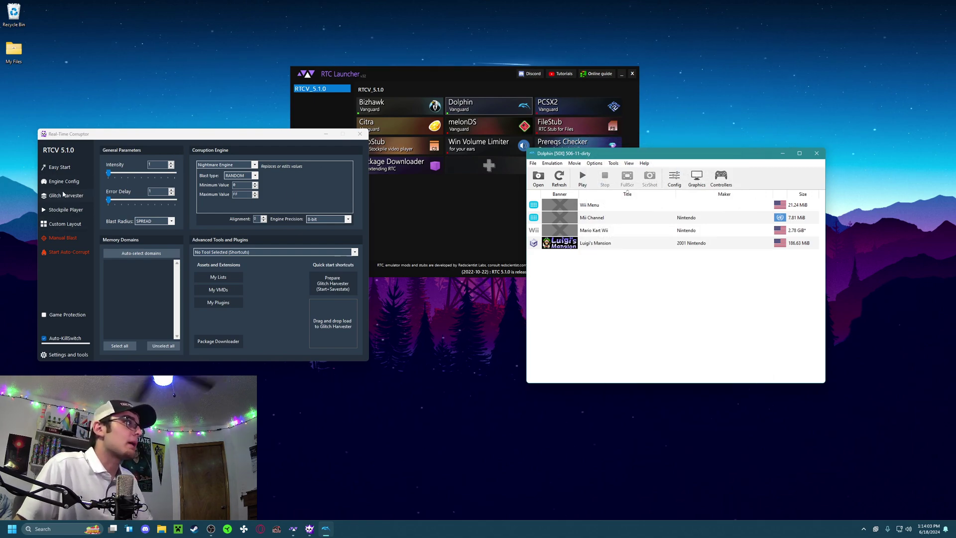
Switch the corruption engine to Vector Engine, unlock its engine precision and set the precision to 32-bit
{"action": "left_click", "coordinate": [215, 165]}
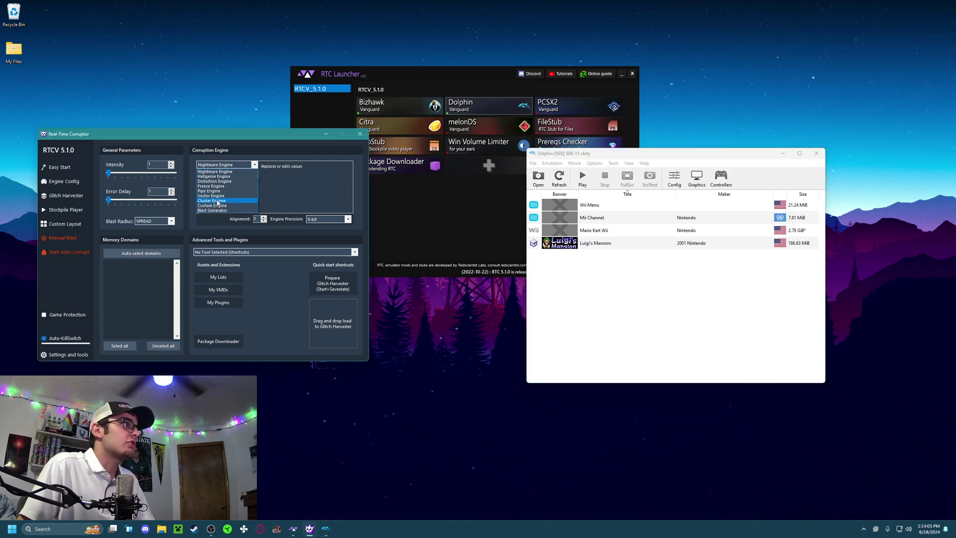
{"action": "left_click", "coordinate": [216, 201]}
{"action": "left_click", "coordinate": [216, 165]}
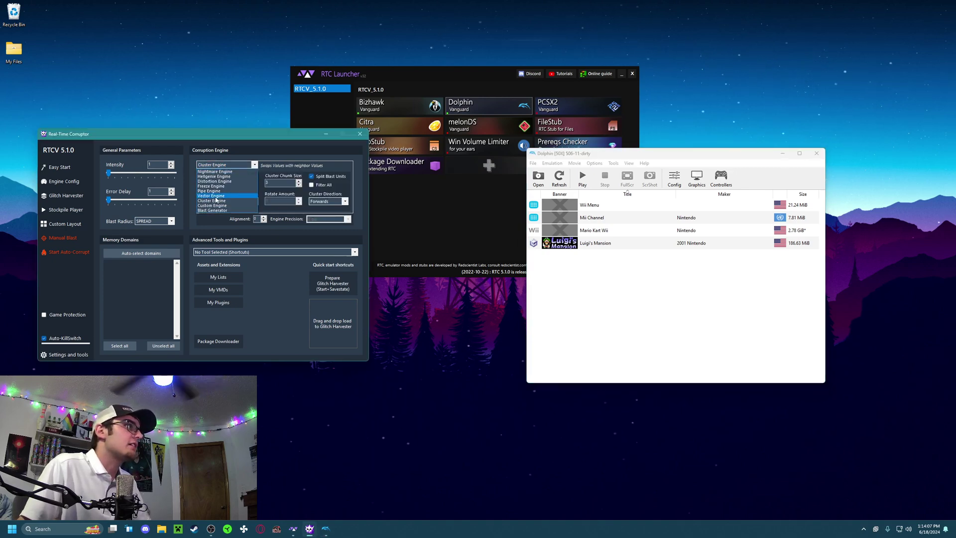
{"action": "left_click", "coordinate": [217, 194]}
{"action": "left_click", "coordinate": [332, 166]}
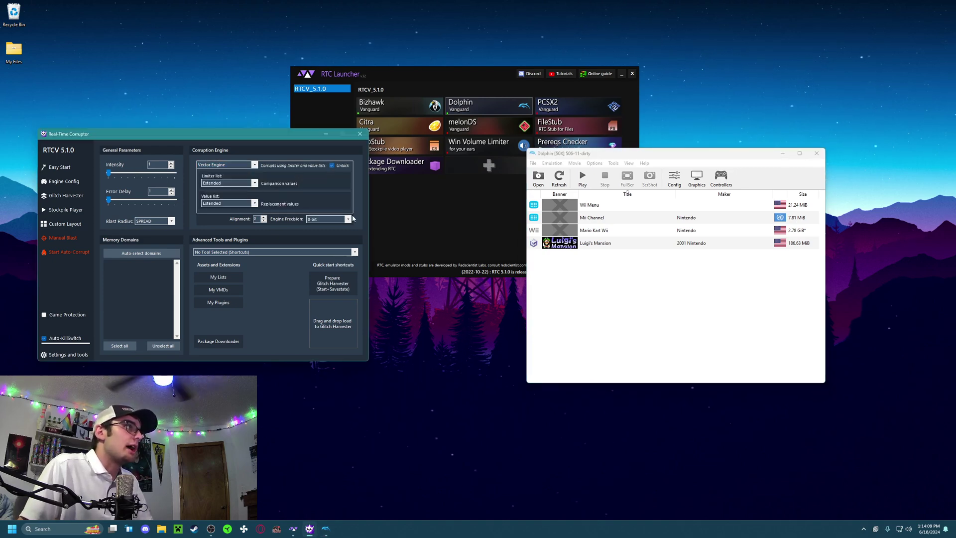
{"action": "left_click", "coordinate": [327, 219]}
{"action": "left_click", "coordinate": [326, 231]}
Set both the limiter list and the value list to _Dolphin_Math and raise the intensity to 96017
{"action": "left_click", "coordinate": [241, 185]}
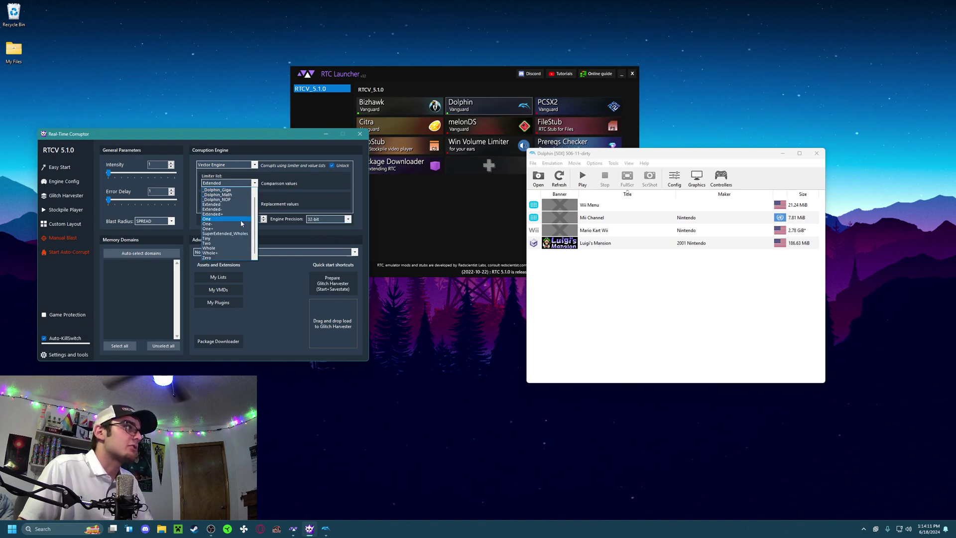
{"action": "left_click", "coordinate": [225, 192]}
{"action": "left_click", "coordinate": [234, 203]}
{"action": "scroll", "coordinate": [231, 219], "scroll_direction": "up", "scroll_amount": 5}
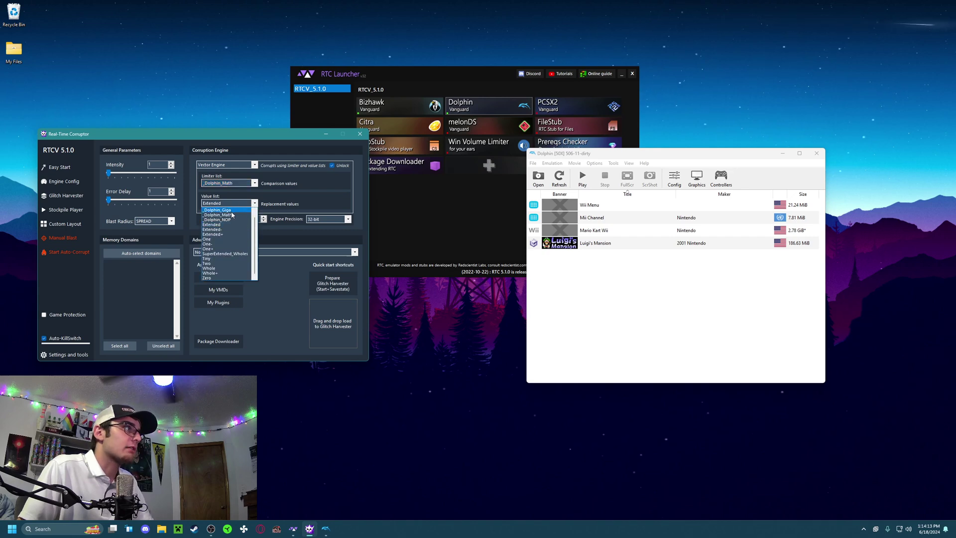
{"action": "left_click", "coordinate": [221, 210]}
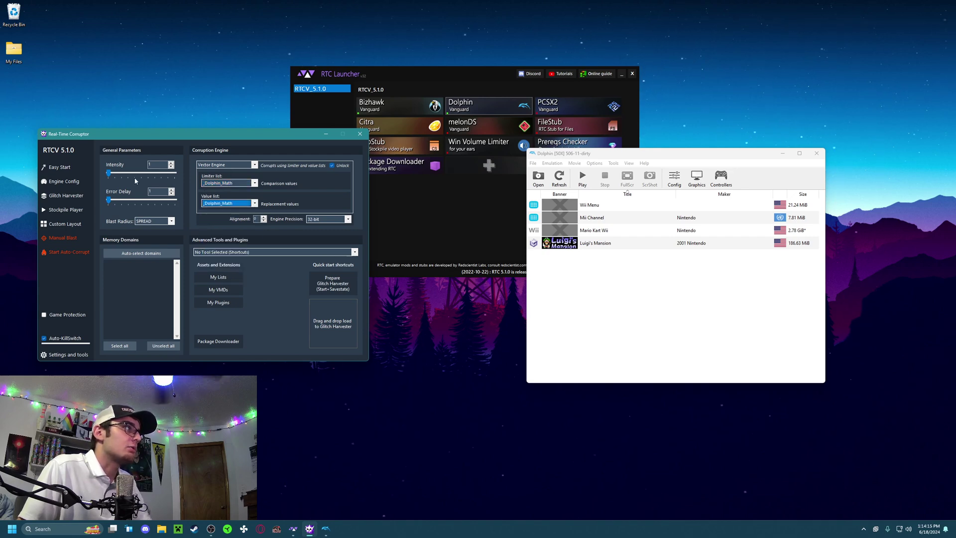
{"action": "left_click_drag", "start_coordinate": [109, 173], "coordinate": [135, 174]}
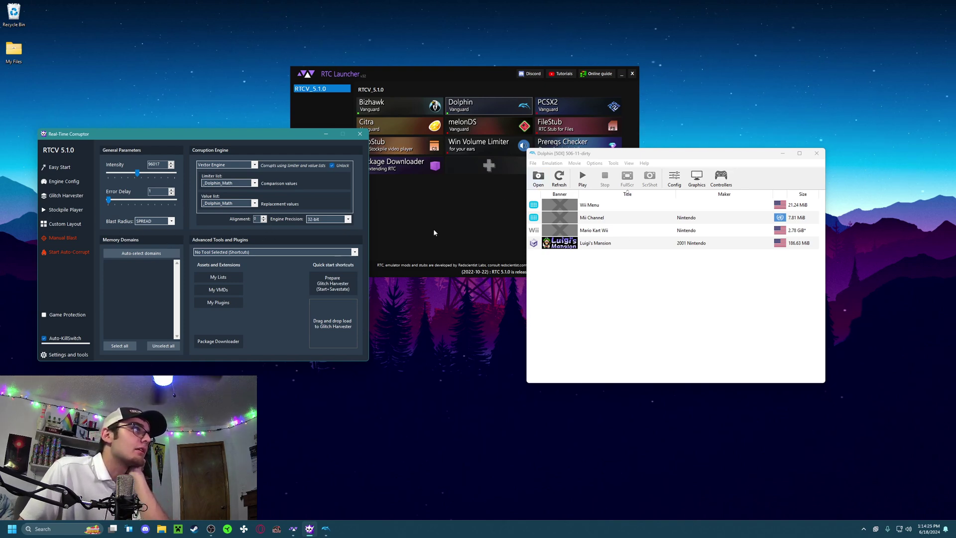
Start Luigi's Mansion in Dolphin, open the Glitch Harvester and move its window clear of the corruptor's sidebar
{"action": "double_click", "coordinate": [593, 244]}
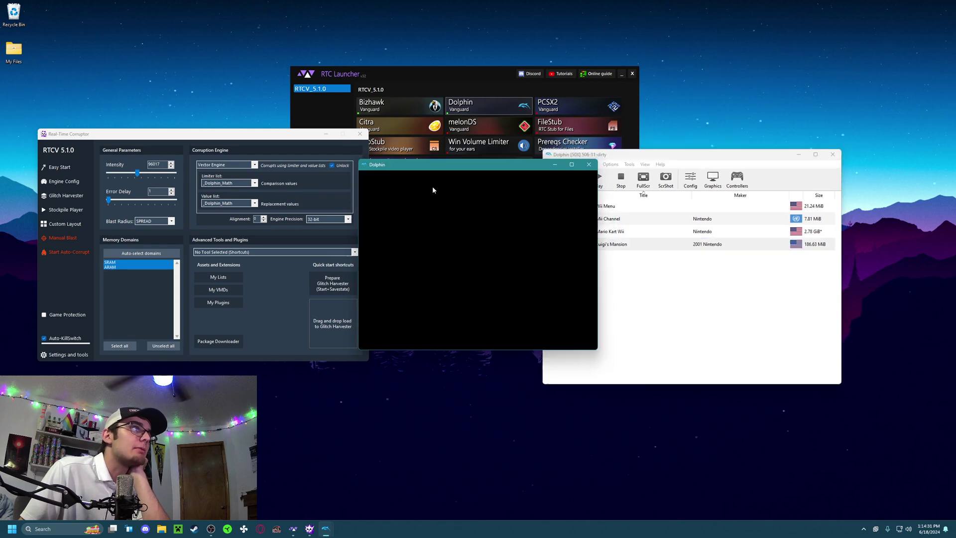
{"action": "left_click", "coordinate": [55, 196]}
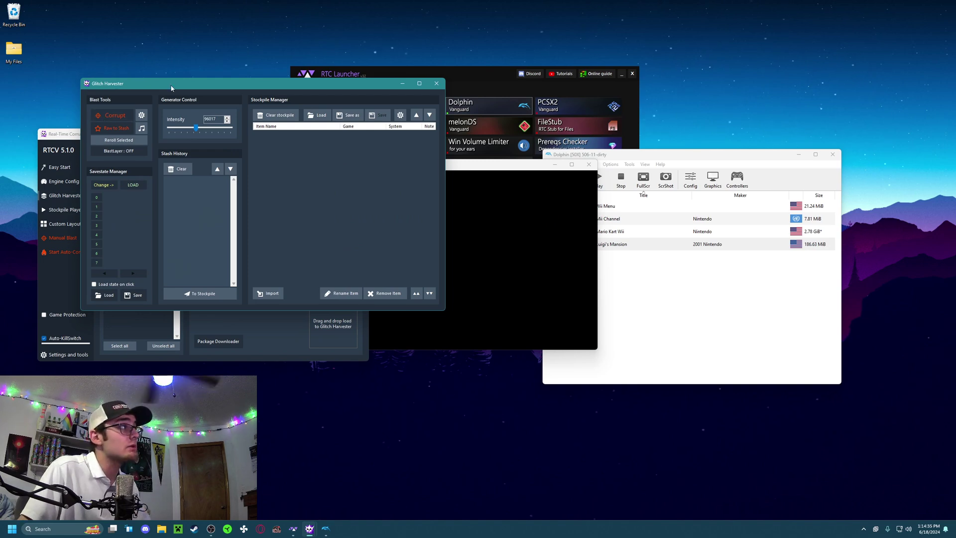
{"action": "left_click_drag", "start_coordinate": [171, 88], "coordinate": [229, 154]}
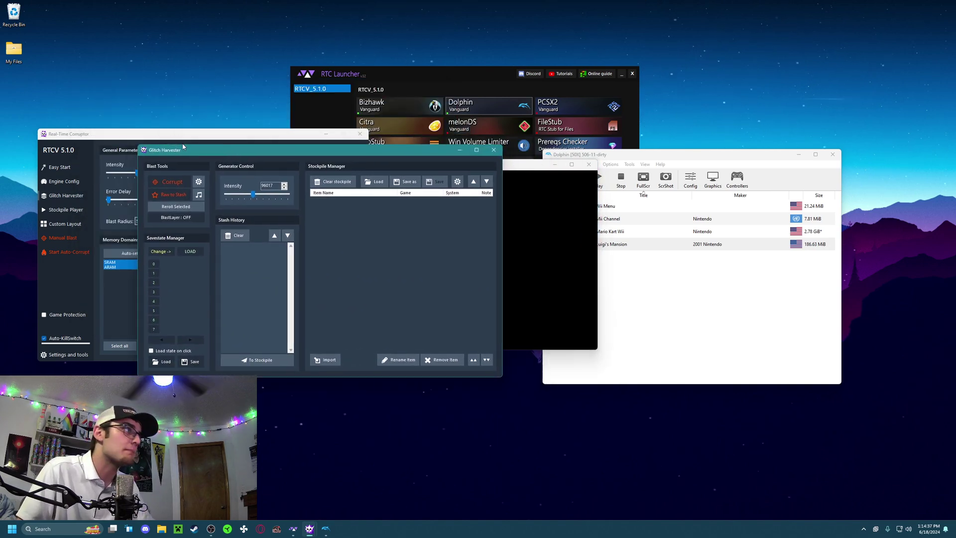
Save the running game's state to slot 0 of the Savestate Manager, name it "FunnyDancingCube" and bring the game window forward
{"action": "left_click", "coordinate": [161, 252]}
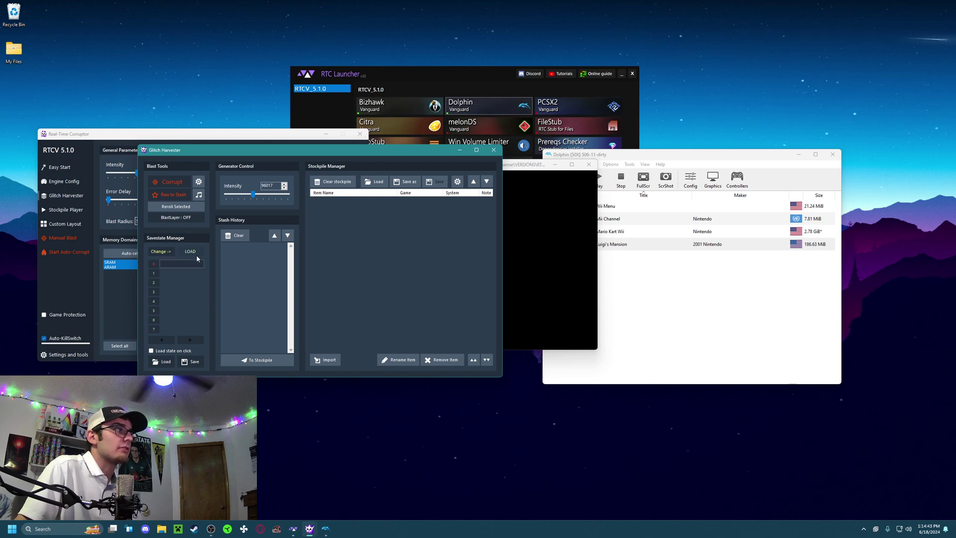
{"action": "left_click", "coordinate": [154, 263]}
{"action": "type", "text": "FunnyDancing"}
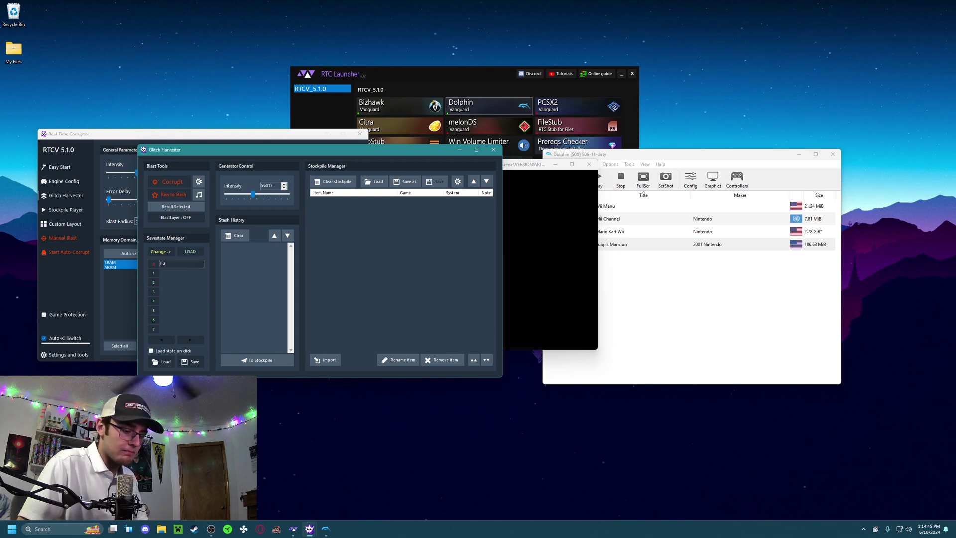
{"action": "type", "text": "Cube"}
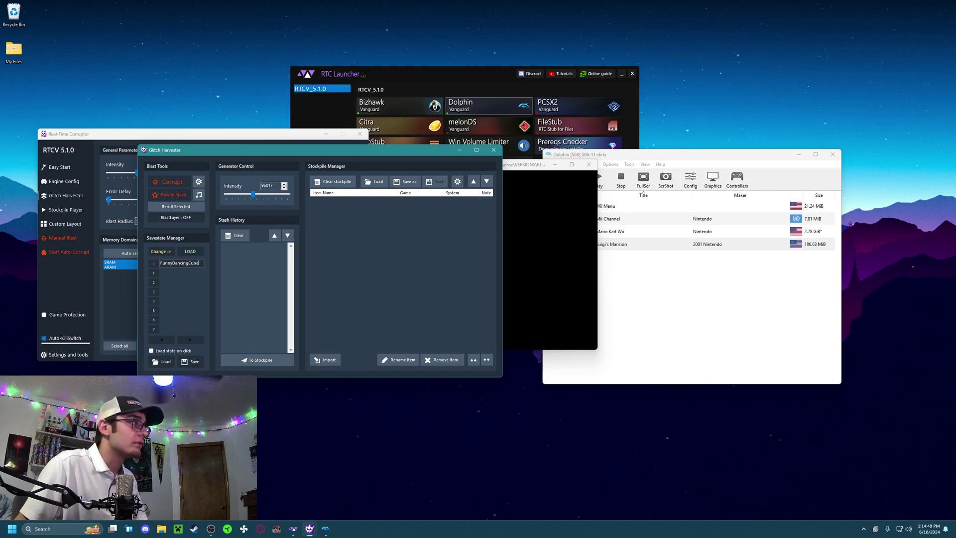
{"action": "left_click", "coordinate": [551, 270]}
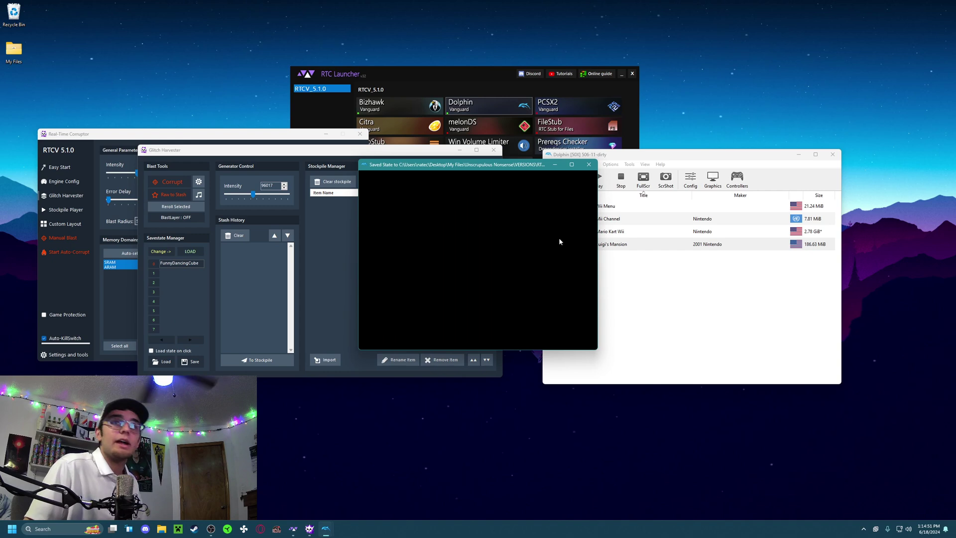
Review the Glitch Harvester hotkey bindings in the corruptor's settings and return to the engine configuration
{"action": "left_click", "coordinate": [69, 354]}
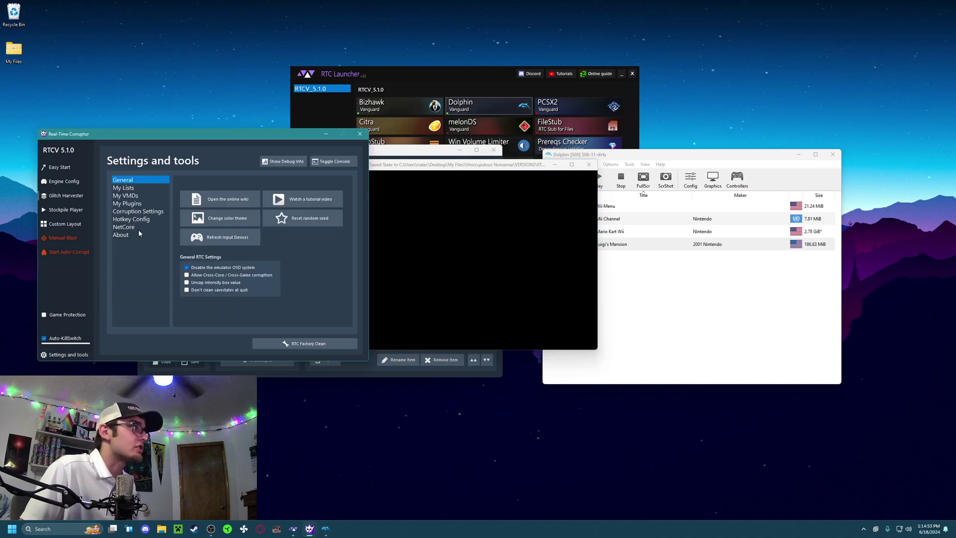
{"action": "left_click", "coordinate": [140, 220]}
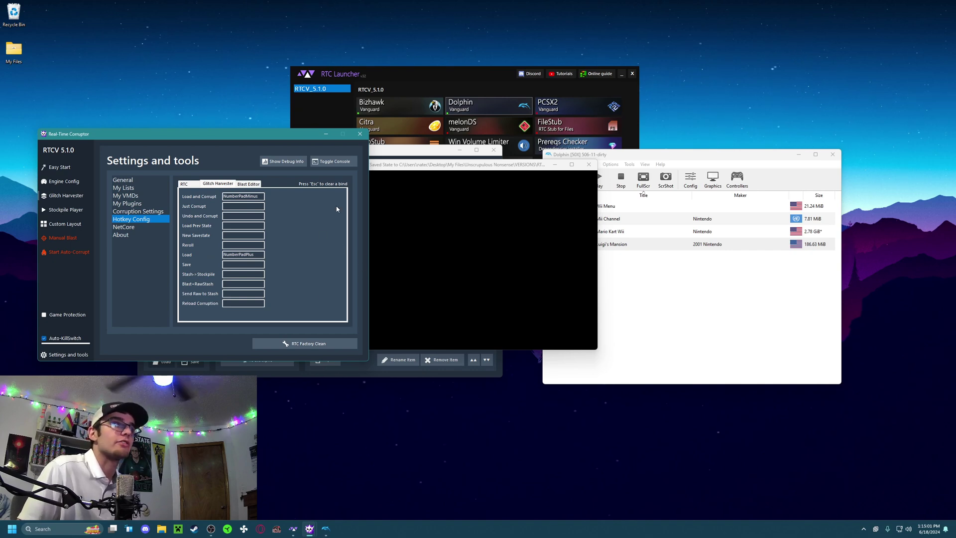
{"action": "left_click", "coordinate": [70, 181]}
Resume Luigi's Mansion in Dolphin, maximize the game window and keep it in front of the Glitch Harvester
{"action": "left_click", "coordinate": [525, 248]}
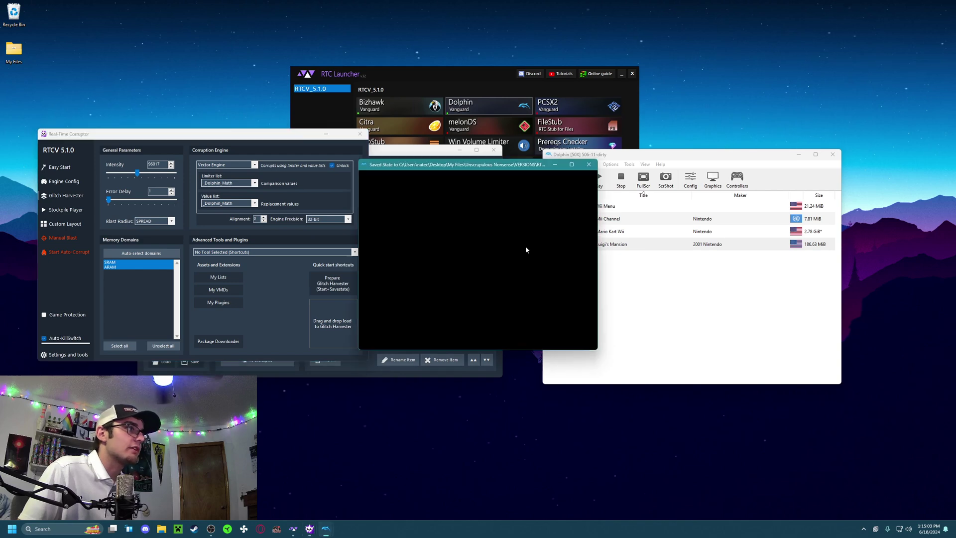
{"action": "left_click", "coordinate": [612, 243]}
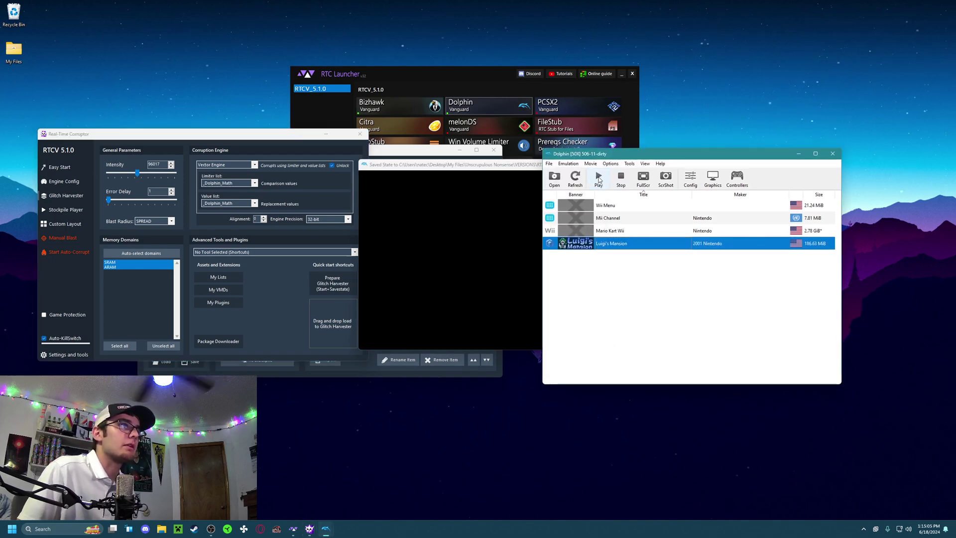
{"action": "left_click", "coordinate": [597, 178]}
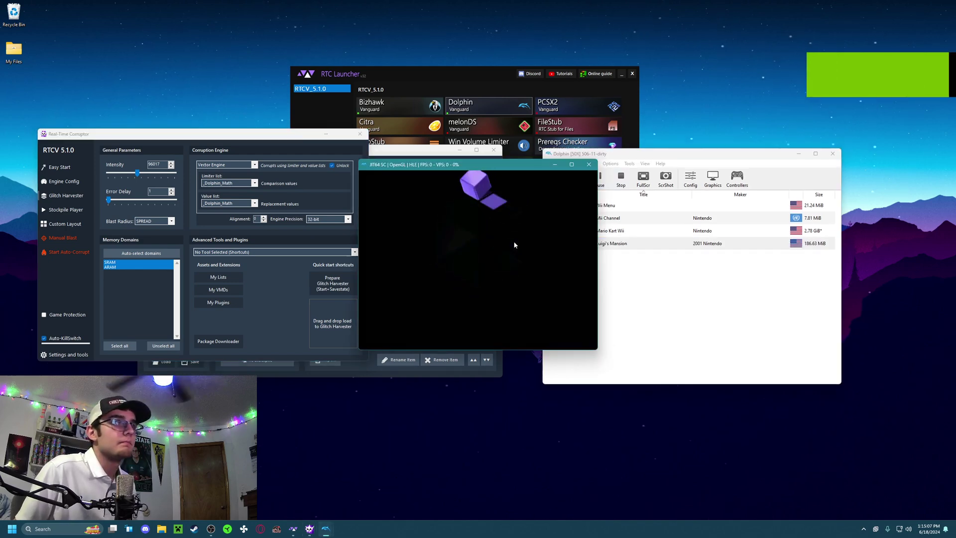
{"action": "double_click", "coordinate": [466, 167]}
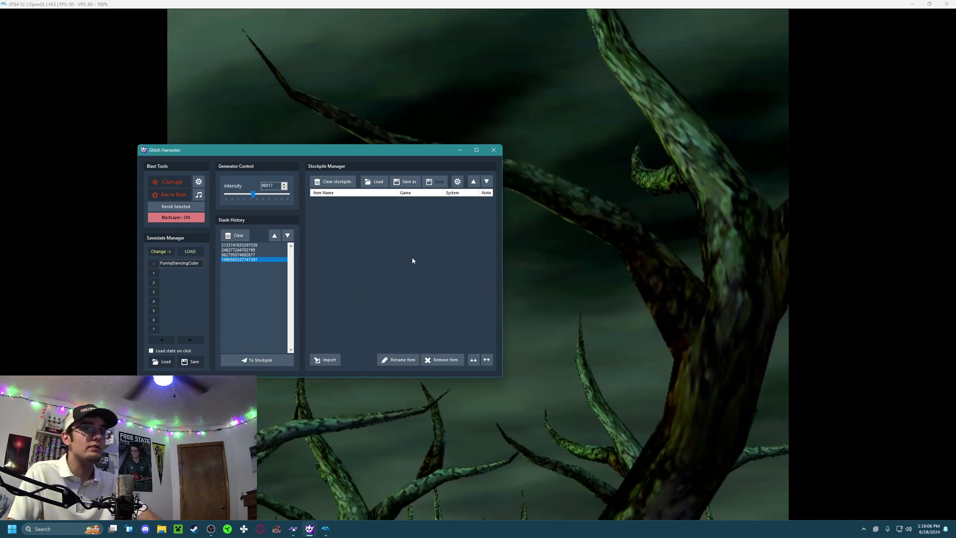
{"action": "left_click", "coordinate": [565, 206]}
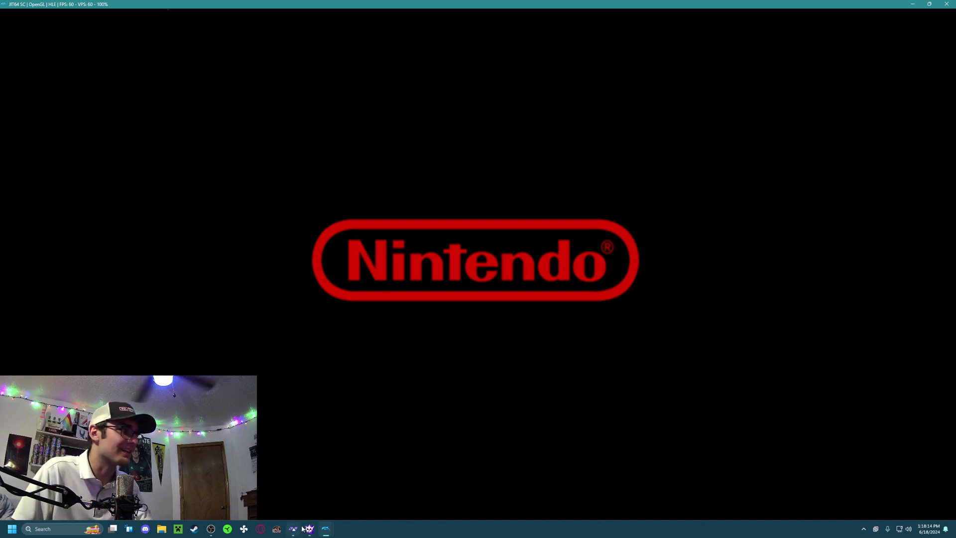
Send the selected stash history corruption to the stockpile as "help is never coming.bin" and bring the game window back to the front
{"action": "mouse_move", "coordinate": [305, 527]}
{"action": "left_click", "coordinate": [305, 503]}
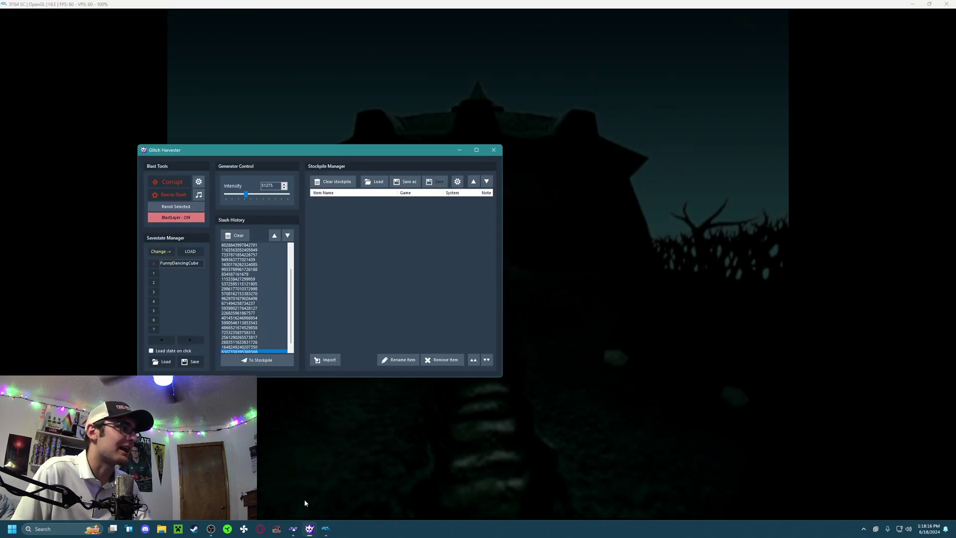
{"action": "left_click", "coordinate": [256, 362]}
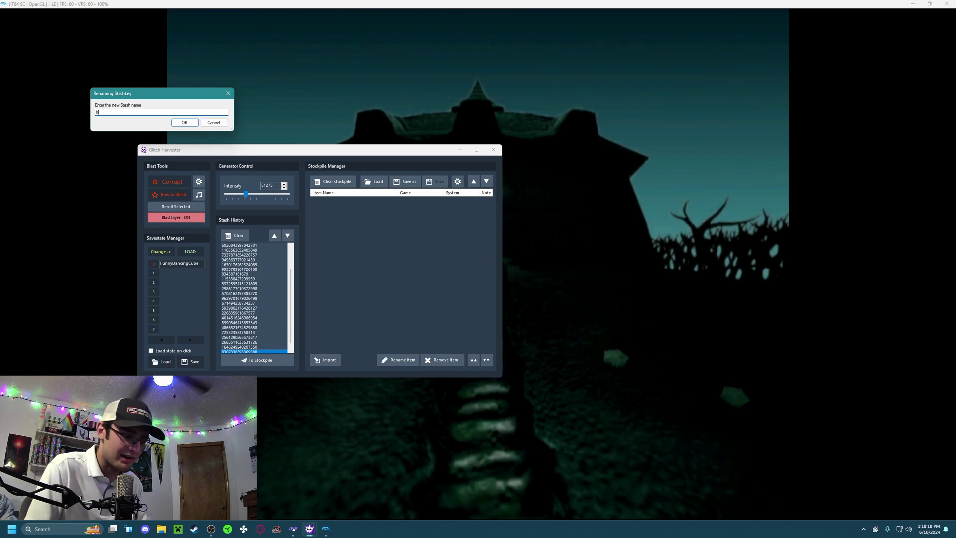
{"action": "type", "text": "help is never coming"}
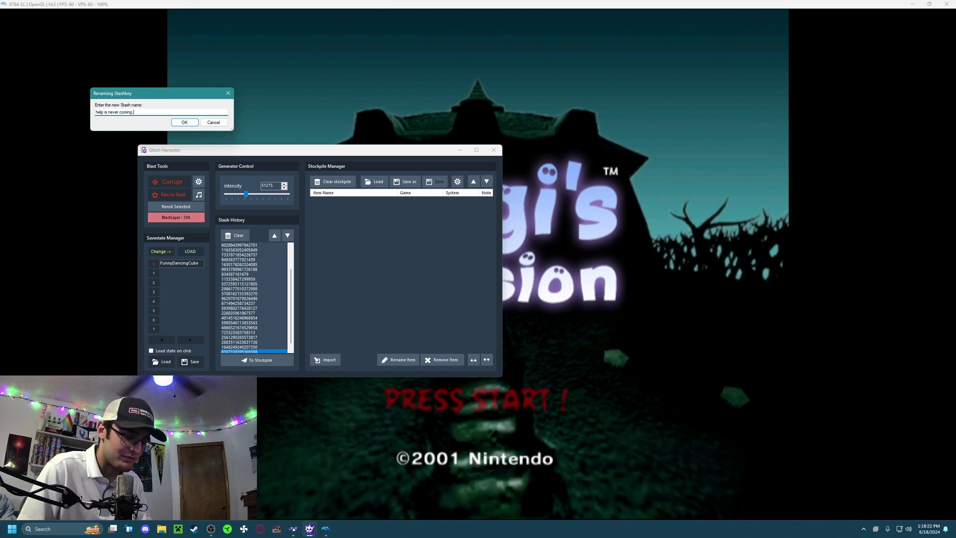
{"action": "type", "text": ".bin"}
{"action": "key", "text": "Return"}
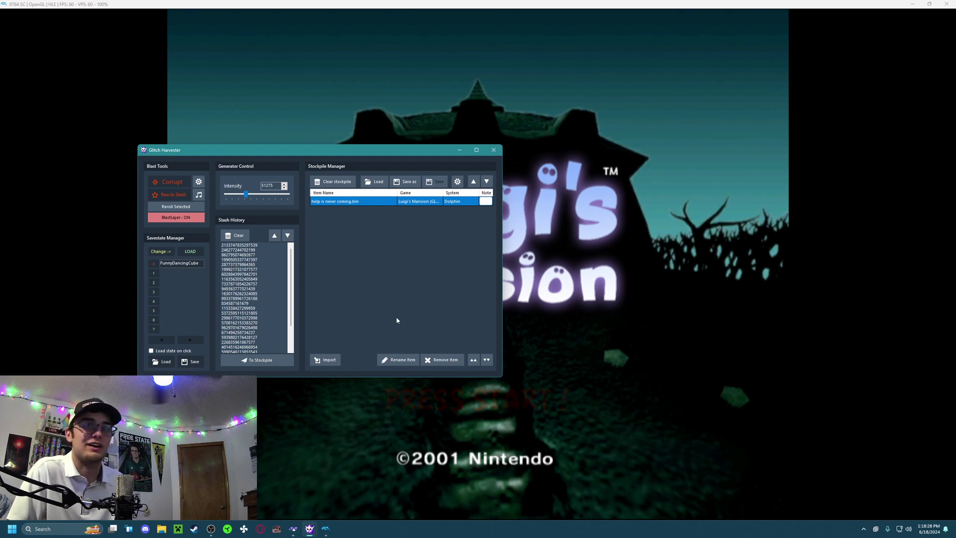
{"action": "left_click", "coordinate": [684, 245]}
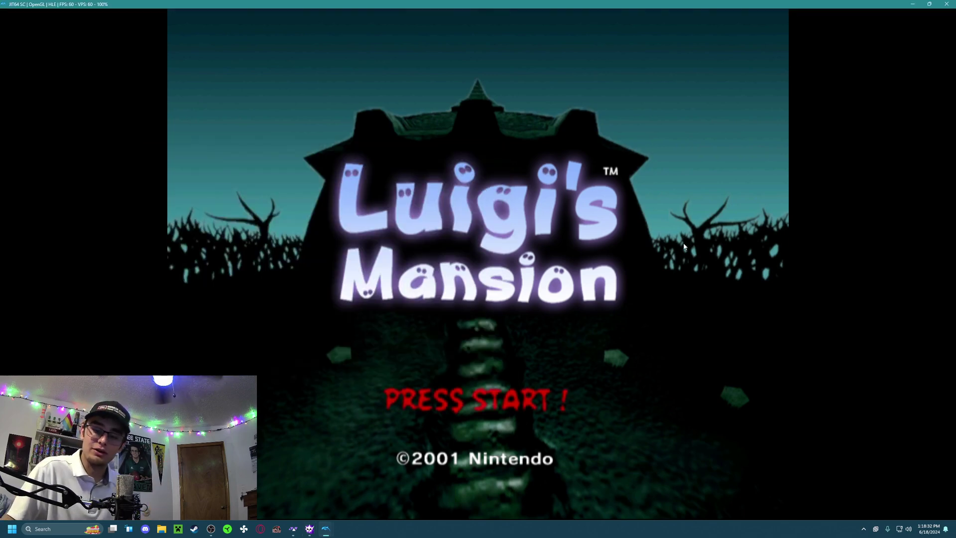